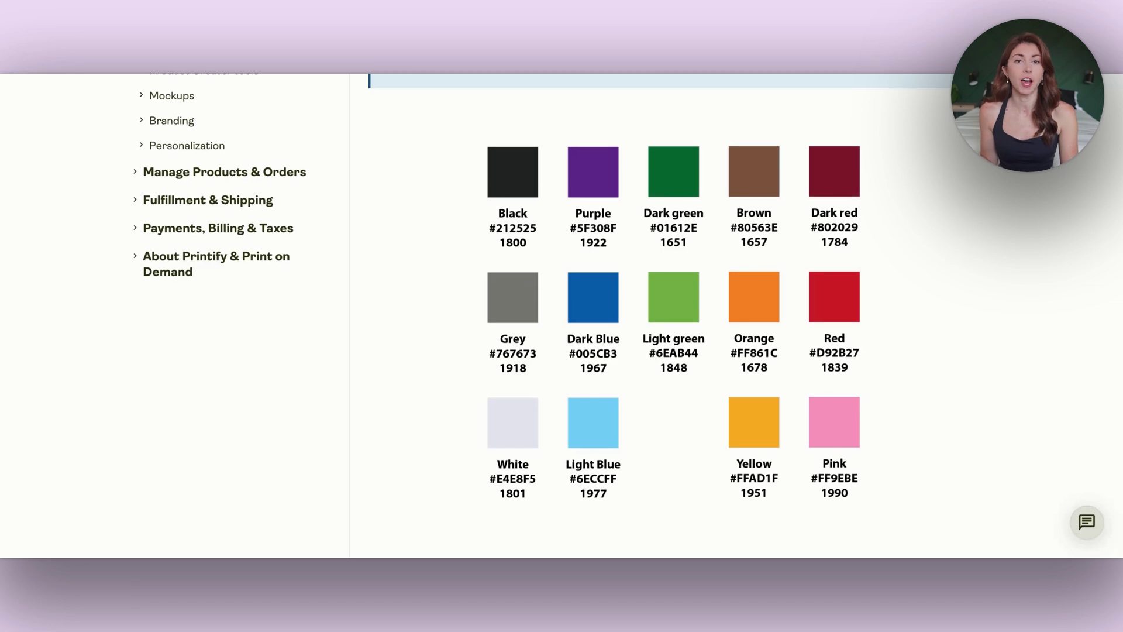
Look up the embroidery thread colour codes and open the hex value of the VERY DEMURE VERY MINDFUL text's fill for editing in Kittl.
scroll(643, 316, "up", 10)
scroll(592, 277, "down", 2)
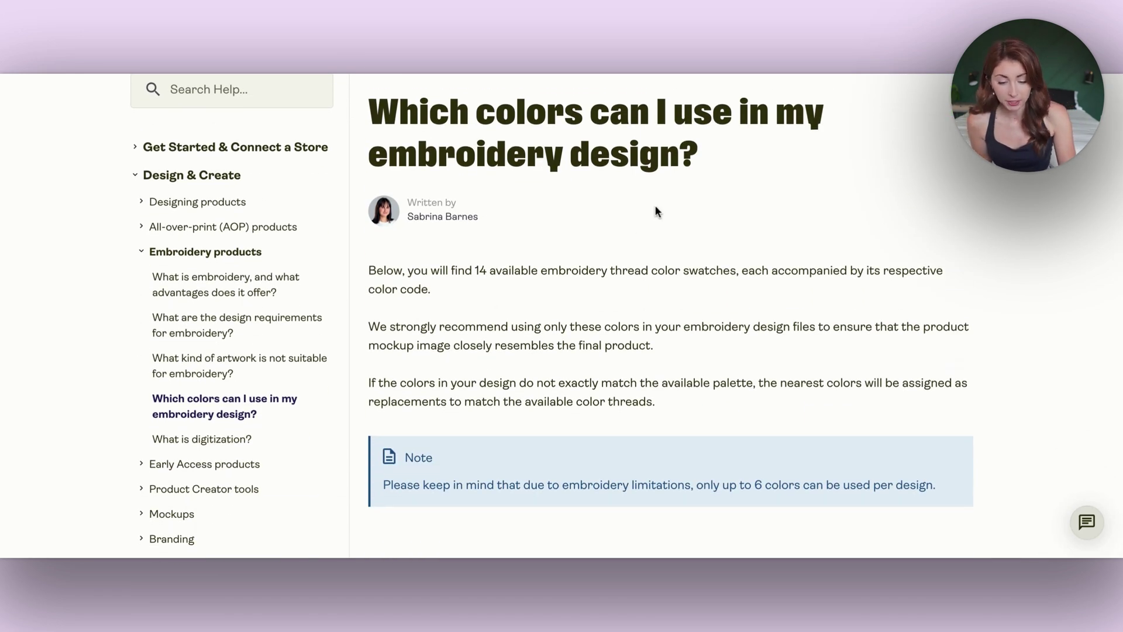
scroll(655, 206, "down", 8)
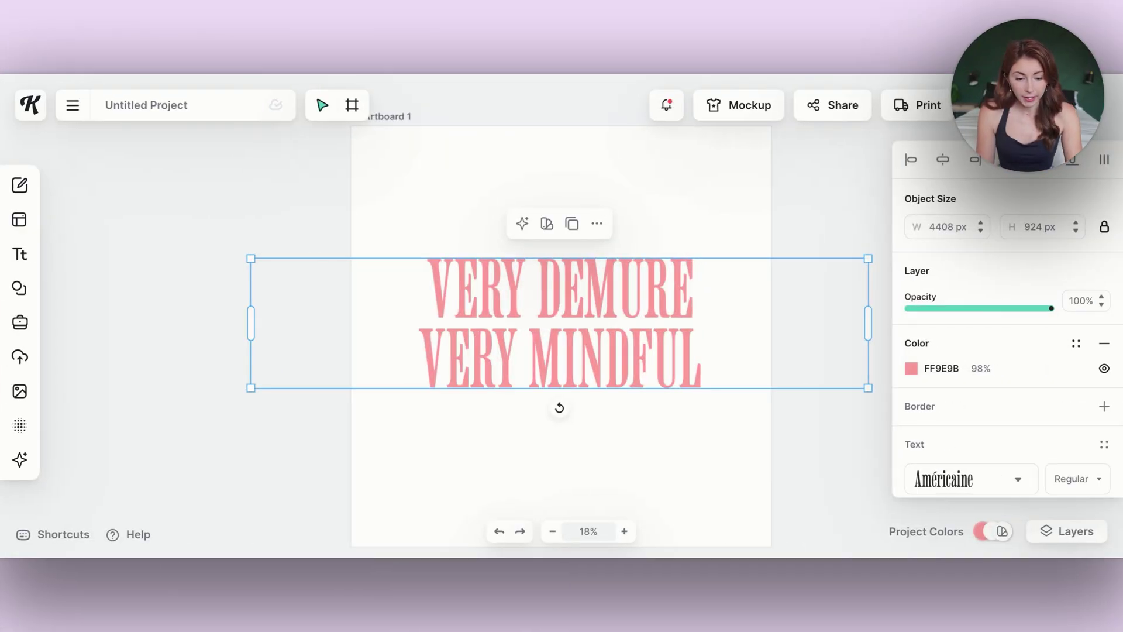
left_click(911, 368)
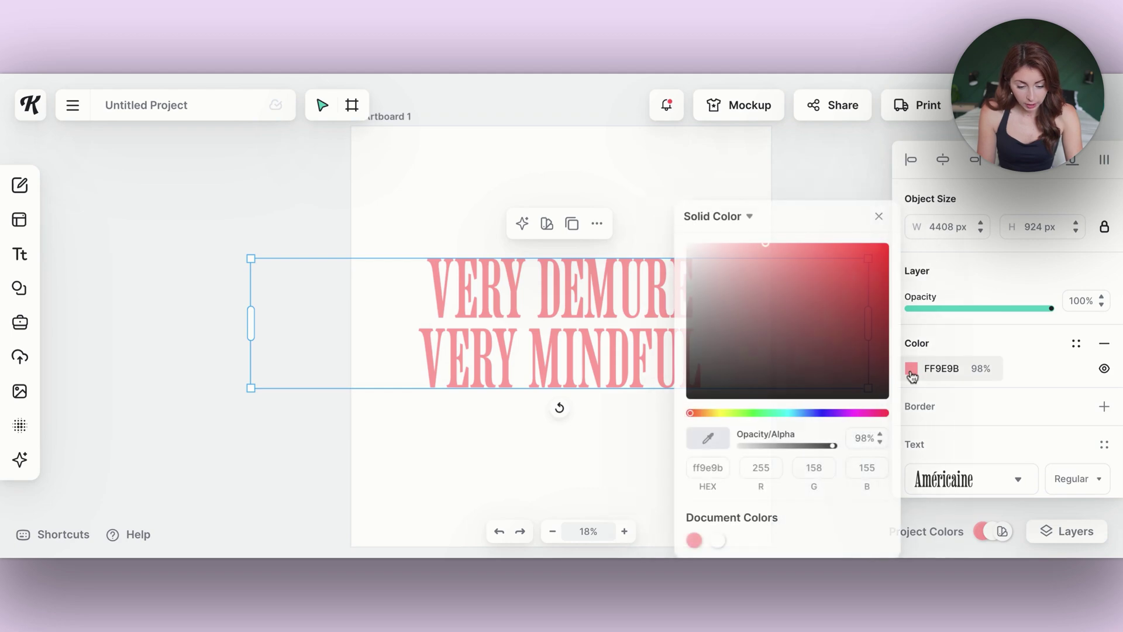
double_click(712, 469)
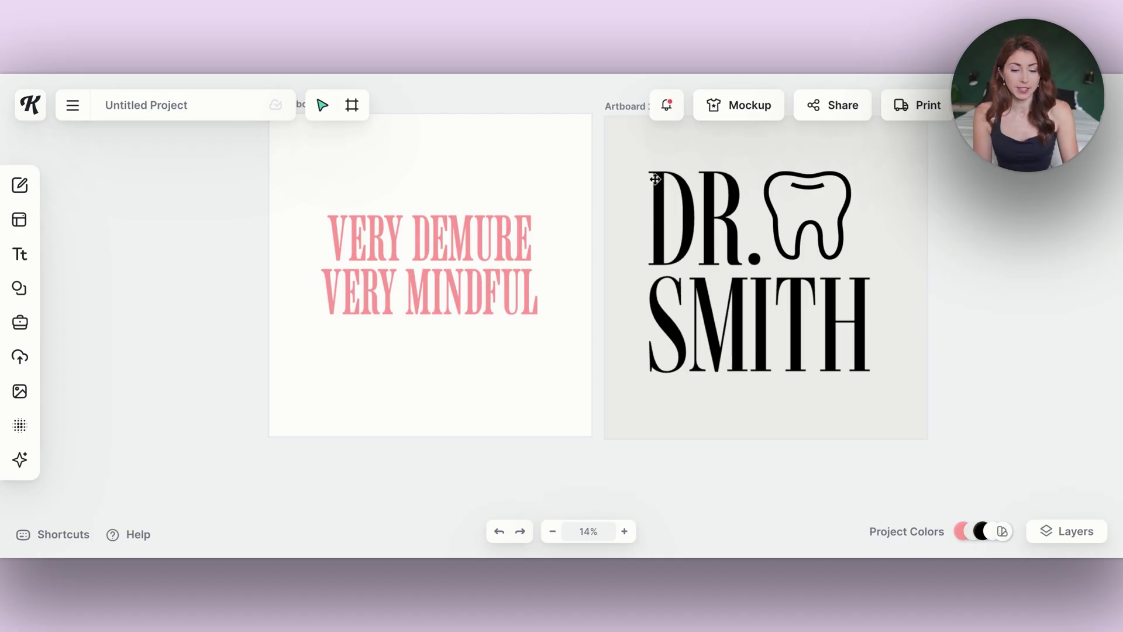
Increase the border weight of the tooth illustration on Artboard 2 and check the border settings of the text beside it.
left_click(810, 178)
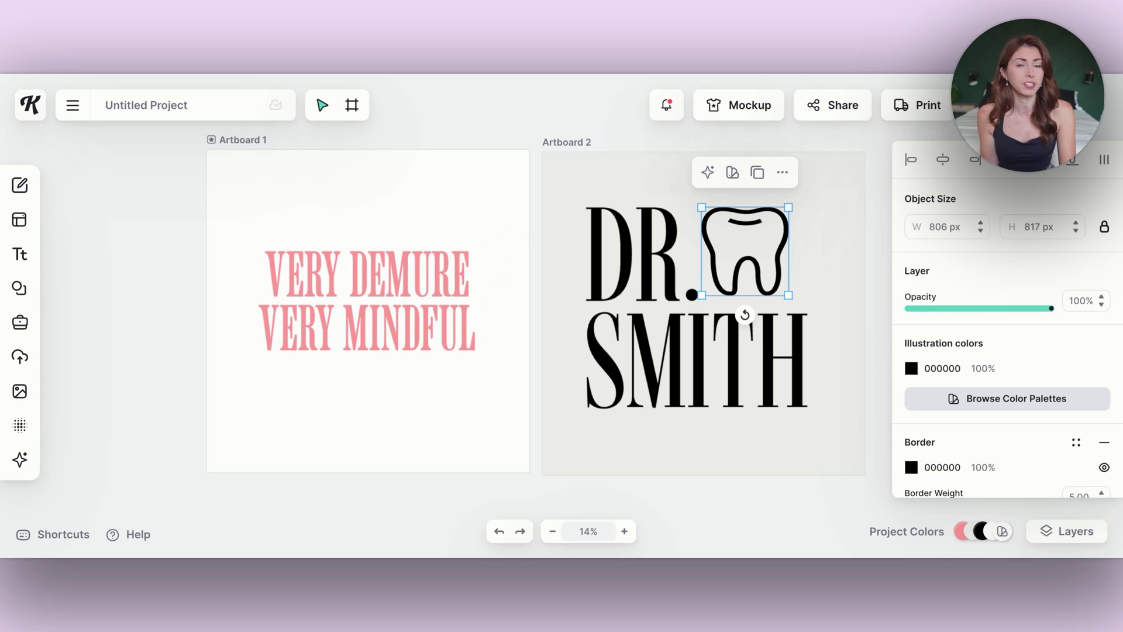
scroll(930, 380, "down", 2)
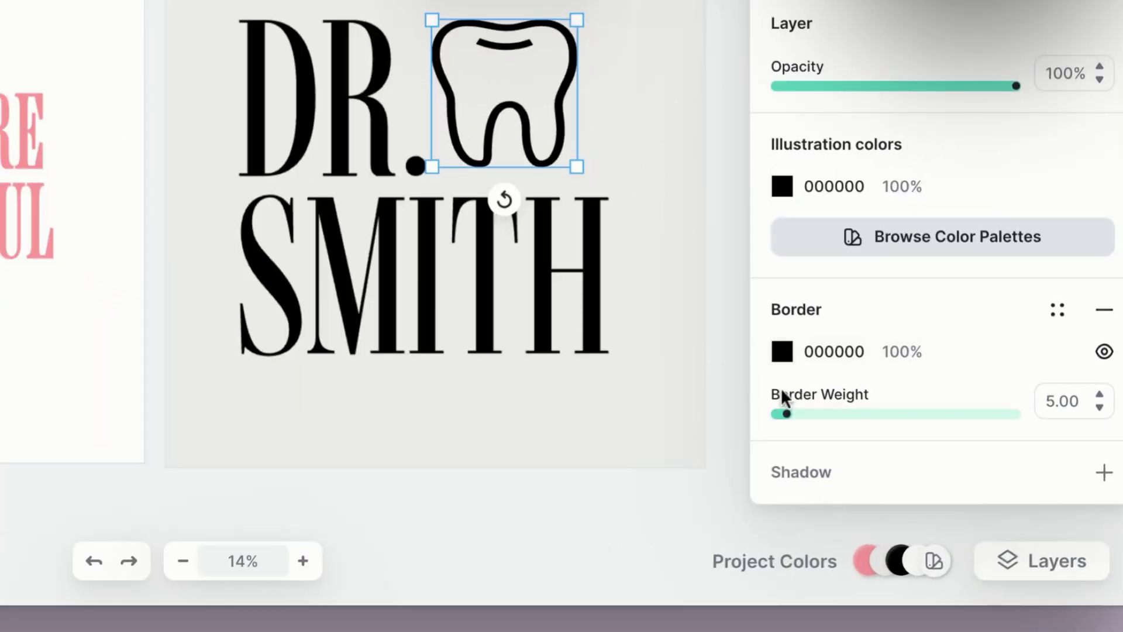
left_click_drag(787, 414, 835, 416)
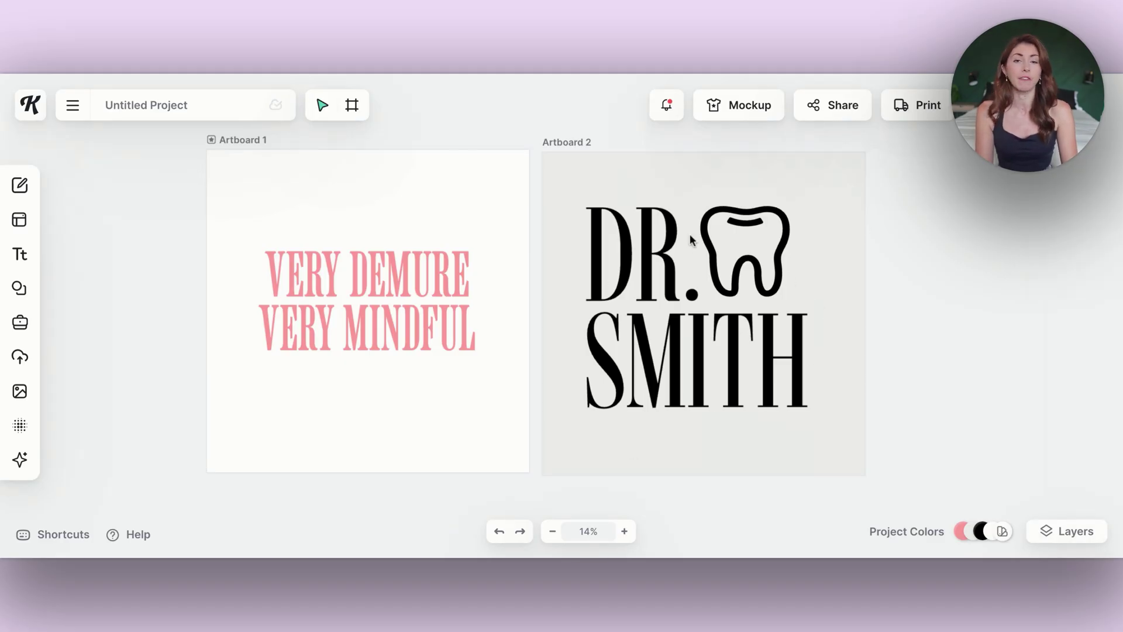
left_click(690, 241)
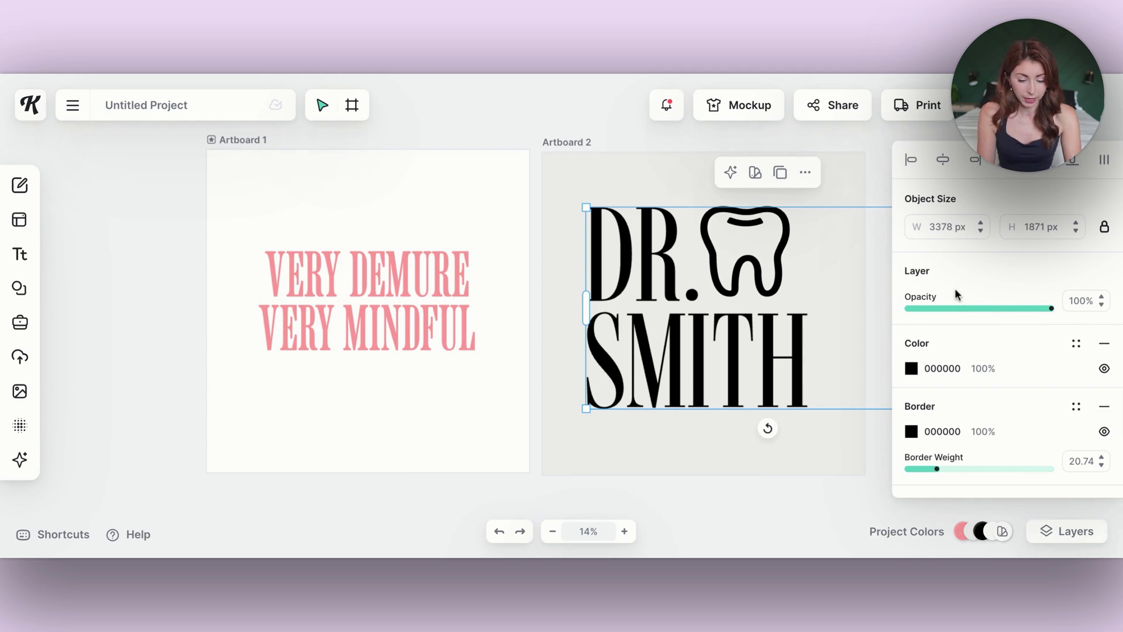
scroll(1001, 360, "down", 1)
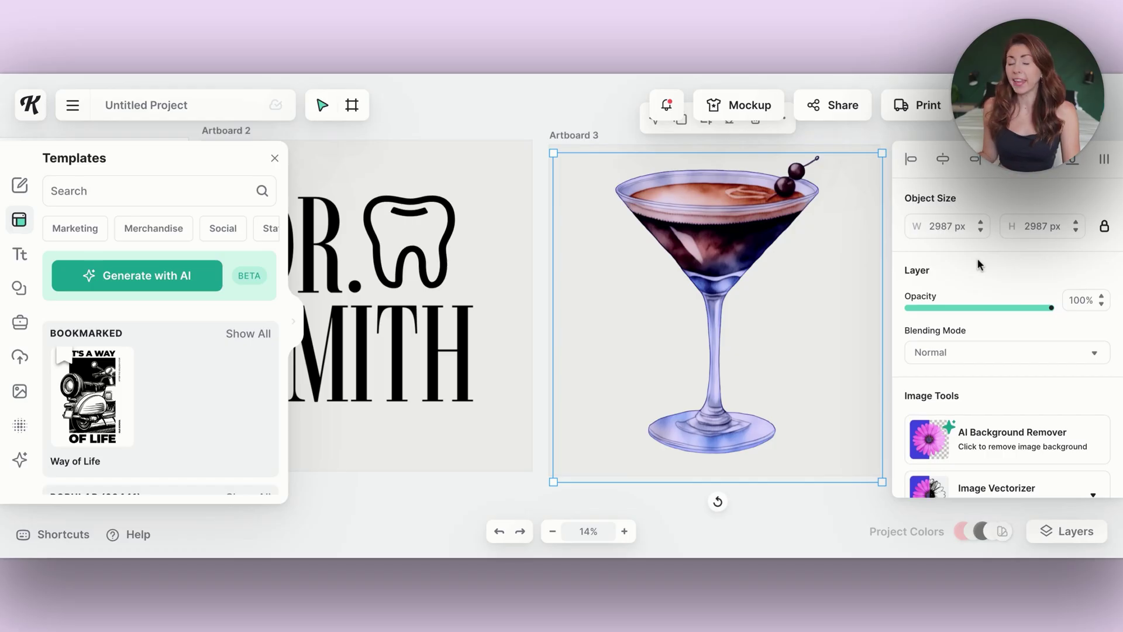
Vectorize the martini glass image on Artboard 3 using 1 color.
scroll(1121, 196, "down", 3)
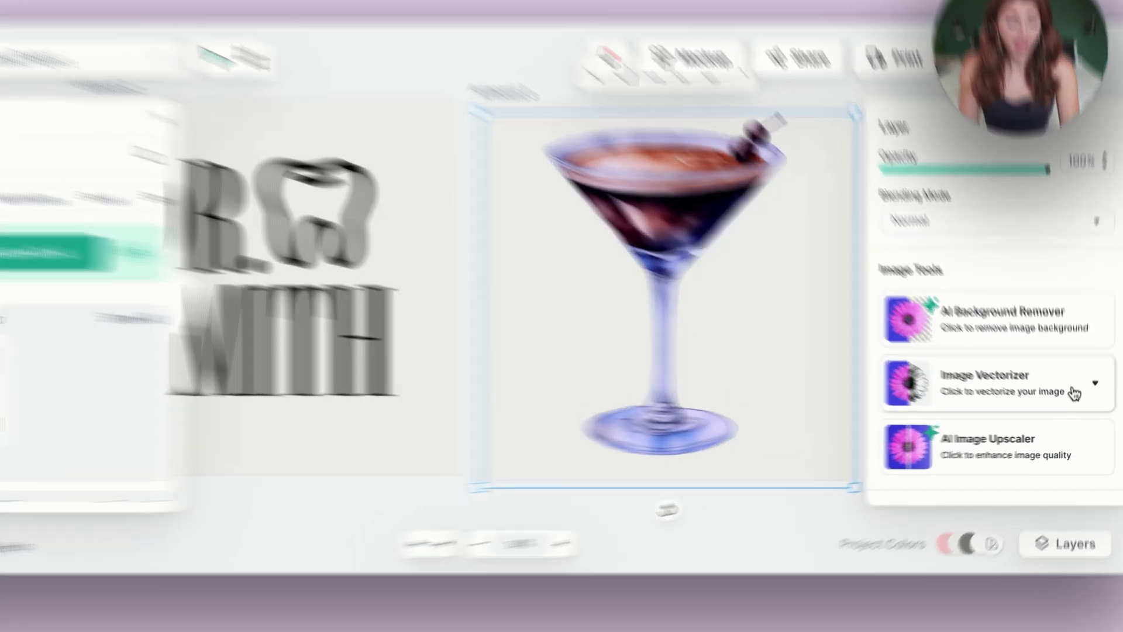
left_click(1070, 393)
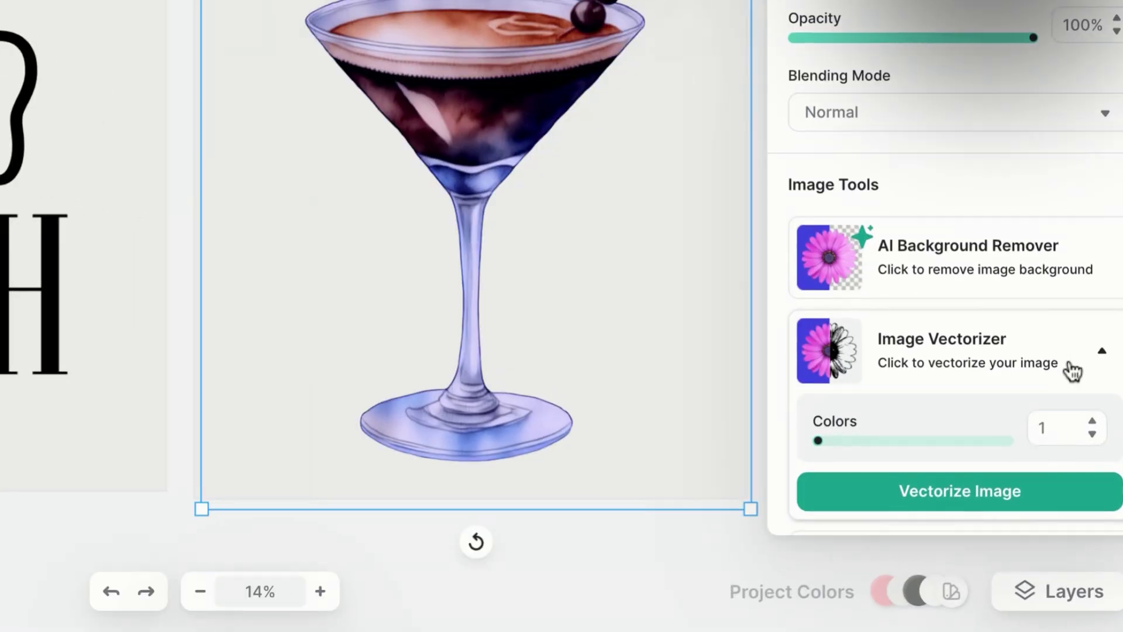
scroll(1072, 370, "down", 2)
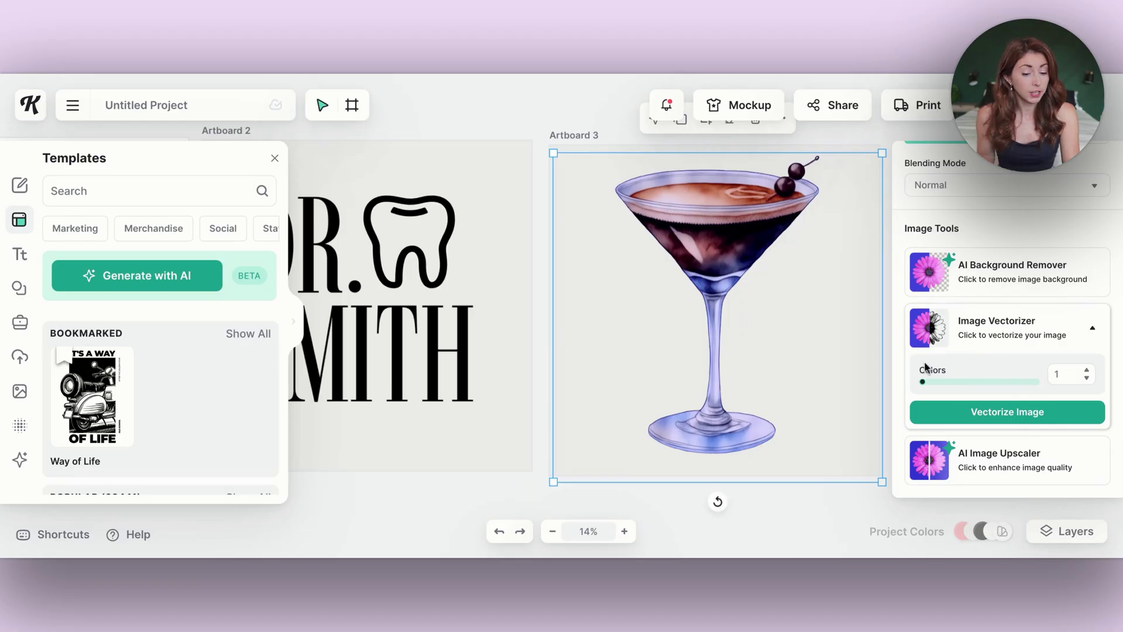
left_click(995, 420)
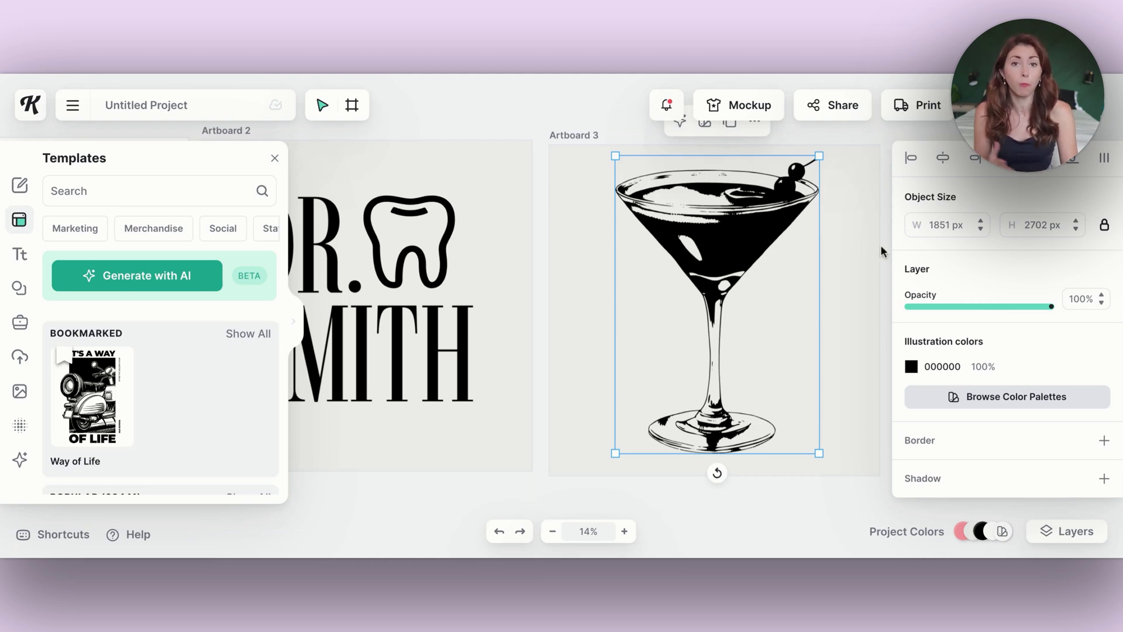
Add a black border to the vectorized martini glass illustration and set its border weight to 14.60.
left_click(912, 367)
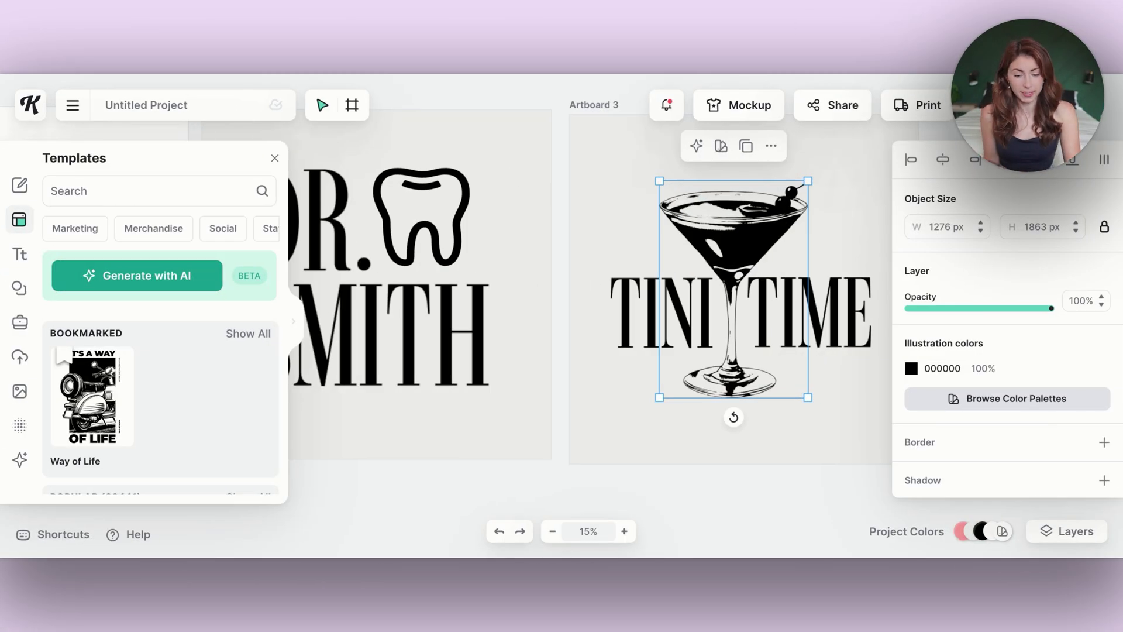
scroll(739, 208, "up", 5)
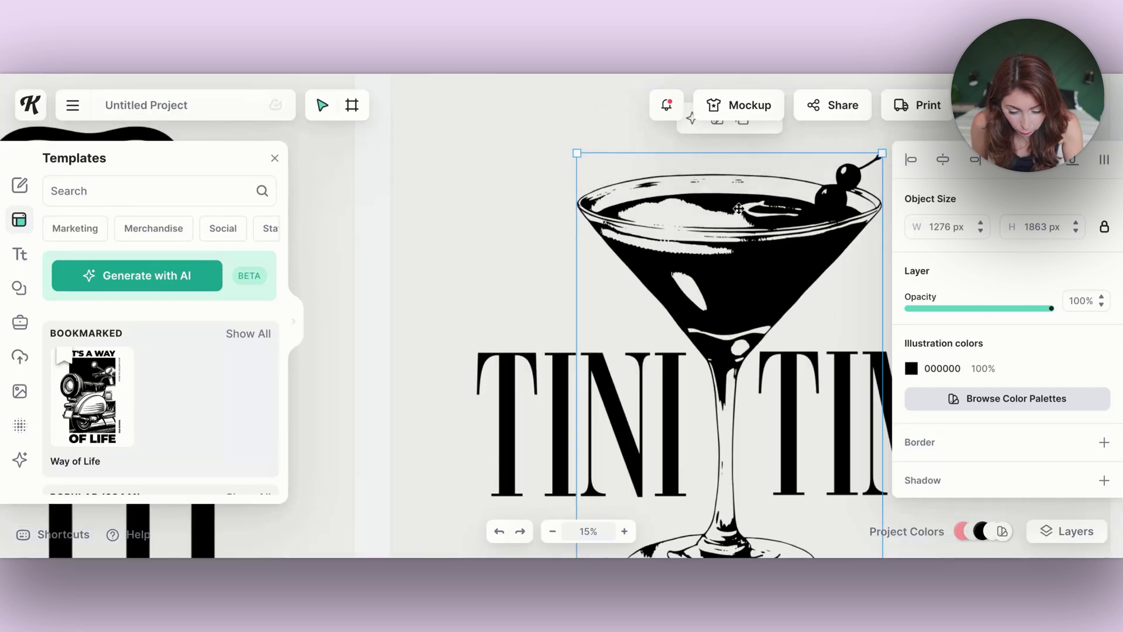
left_click(962, 440)
scroll(966, 410, "down", 1)
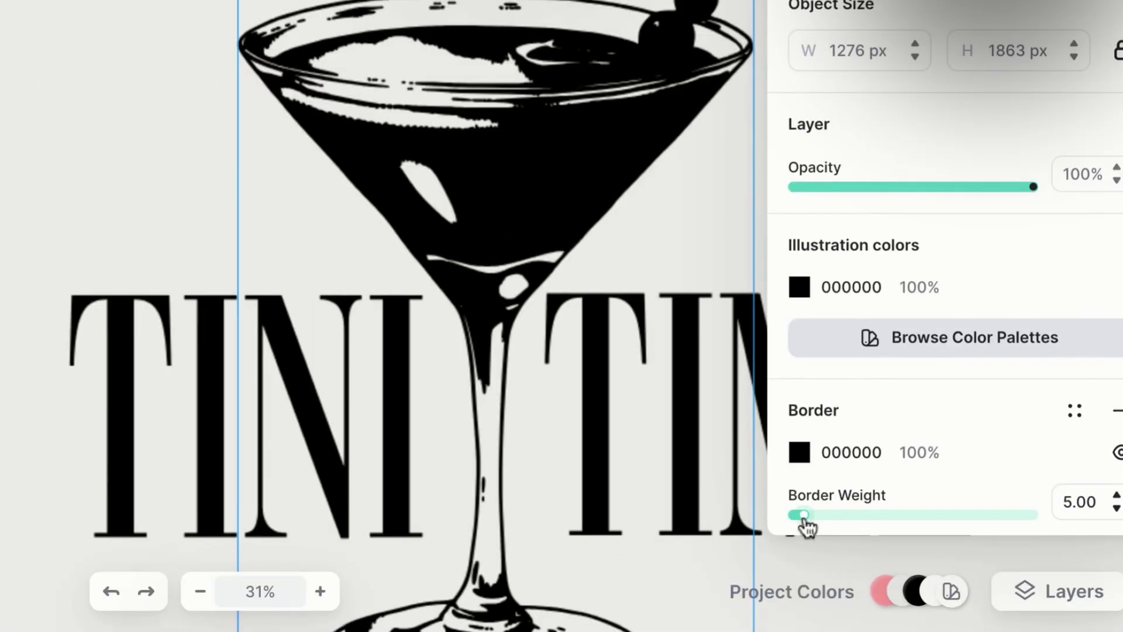
left_click_drag(913, 486, 931, 488)
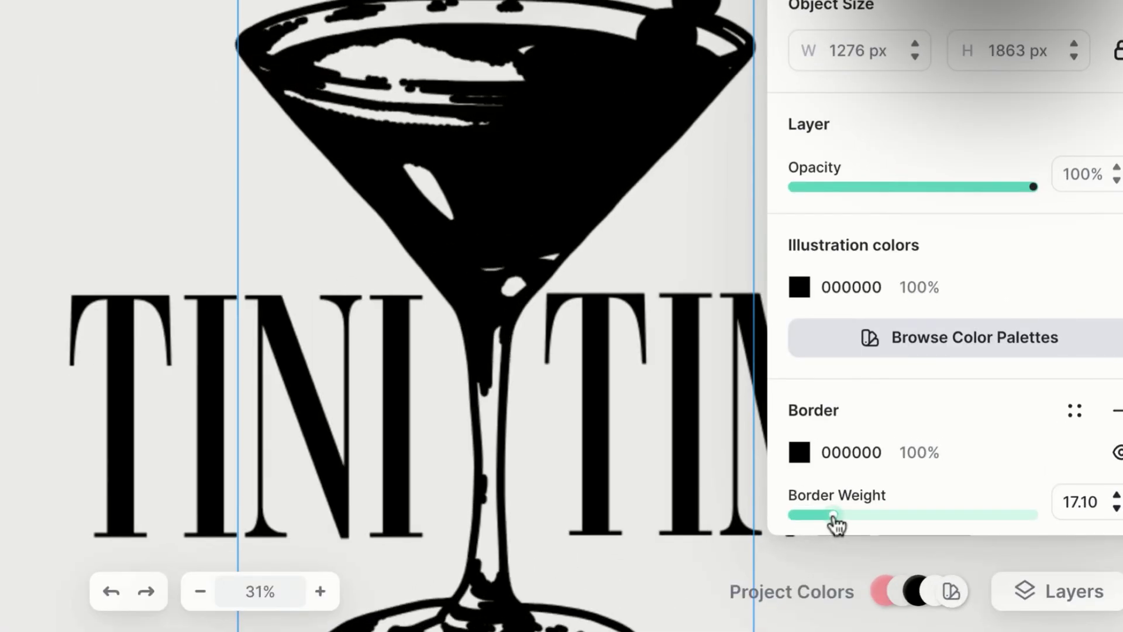
left_click_drag(836, 524, 829, 523)
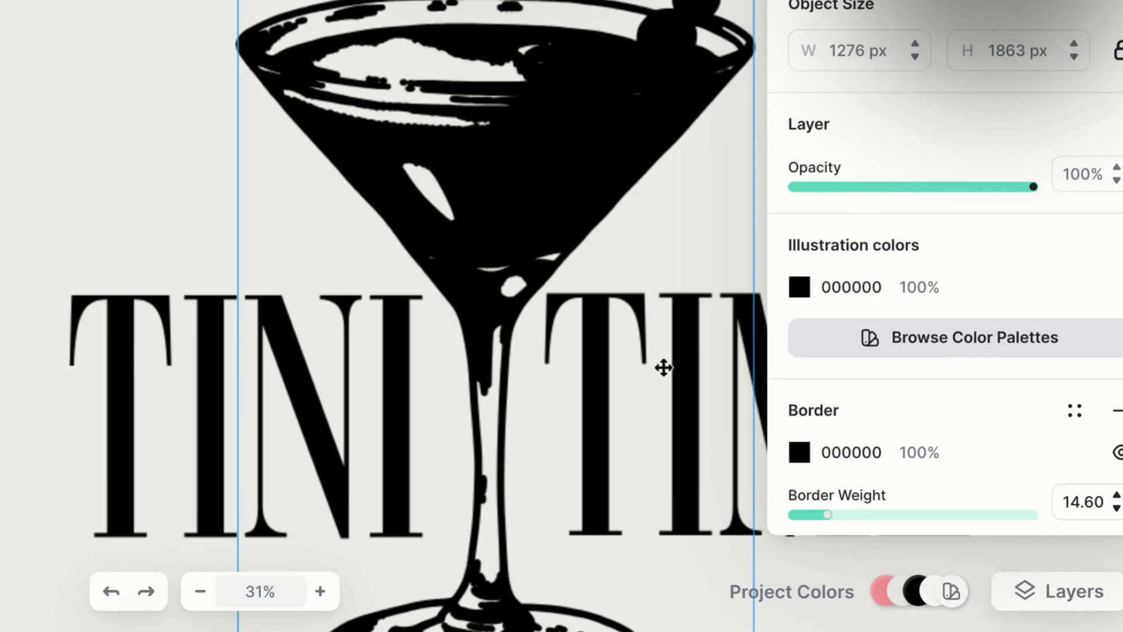
Look through the Advanced options of the AI Image Generator.
left_click(126, 107)
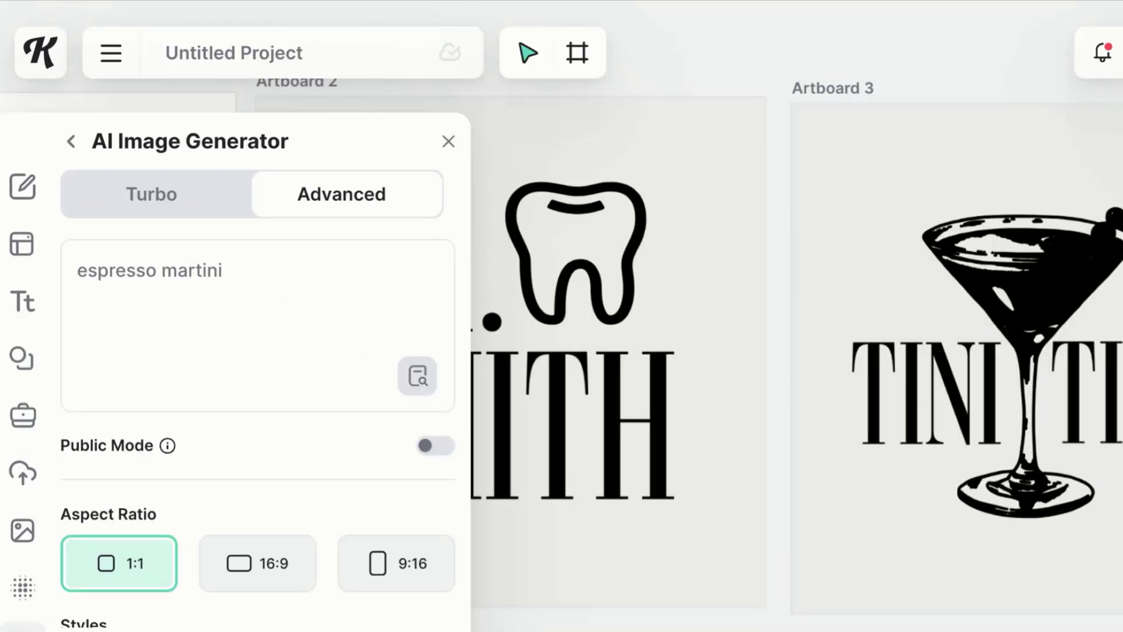
scroll(257, 433, "down", 10)
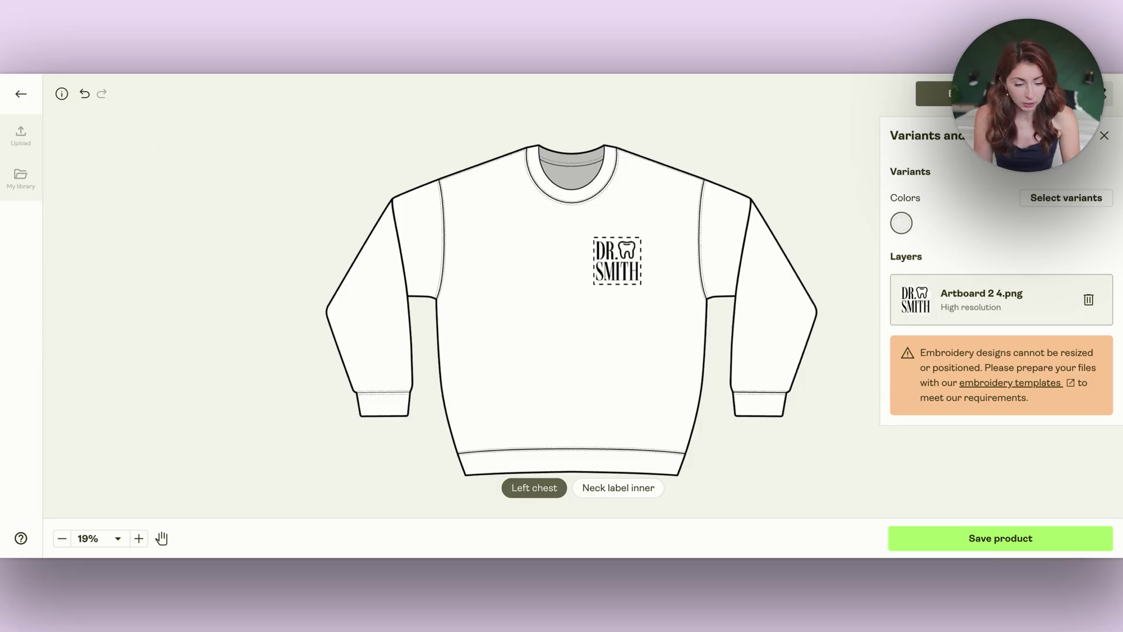
Preview the Printify sweatshirt with the tooth logo design on the left chest.
left_click(1041, 94)
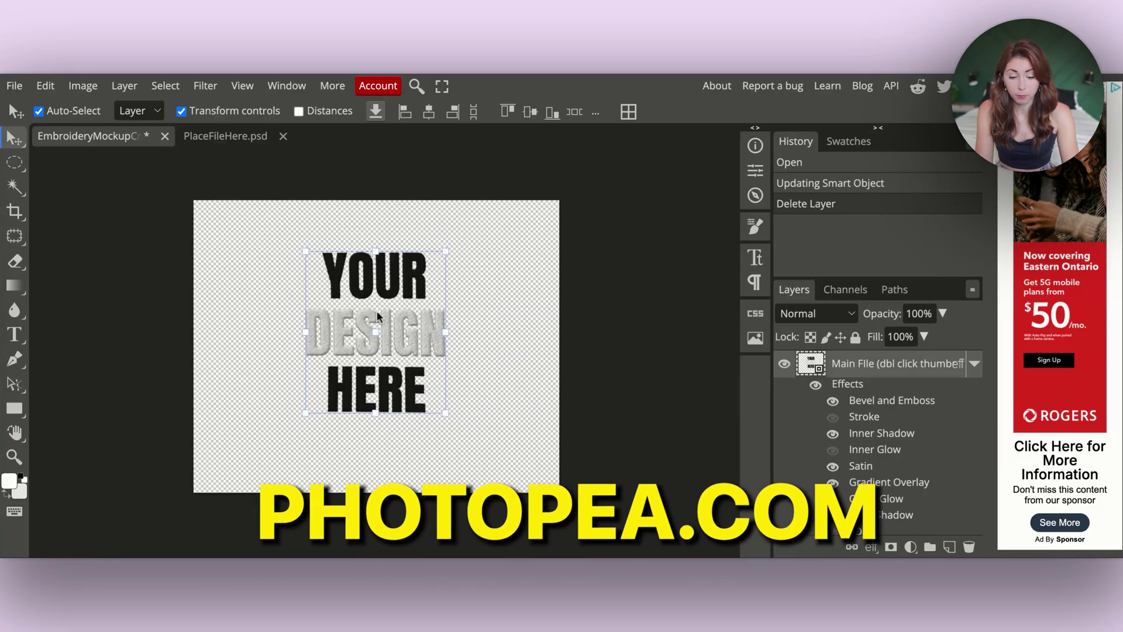
Open the Main File smart object in Photopea and replace the YOUR DESIGN HERE layer with the placed Artboard 2 (4) image.
double_click(812, 374)
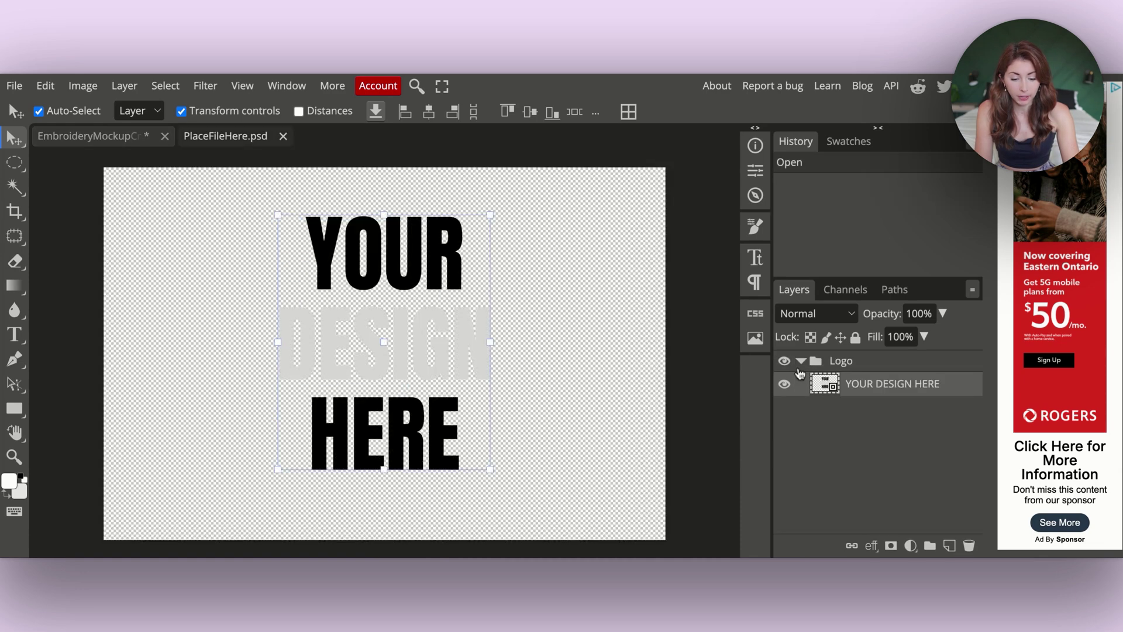
key("BackSpace")
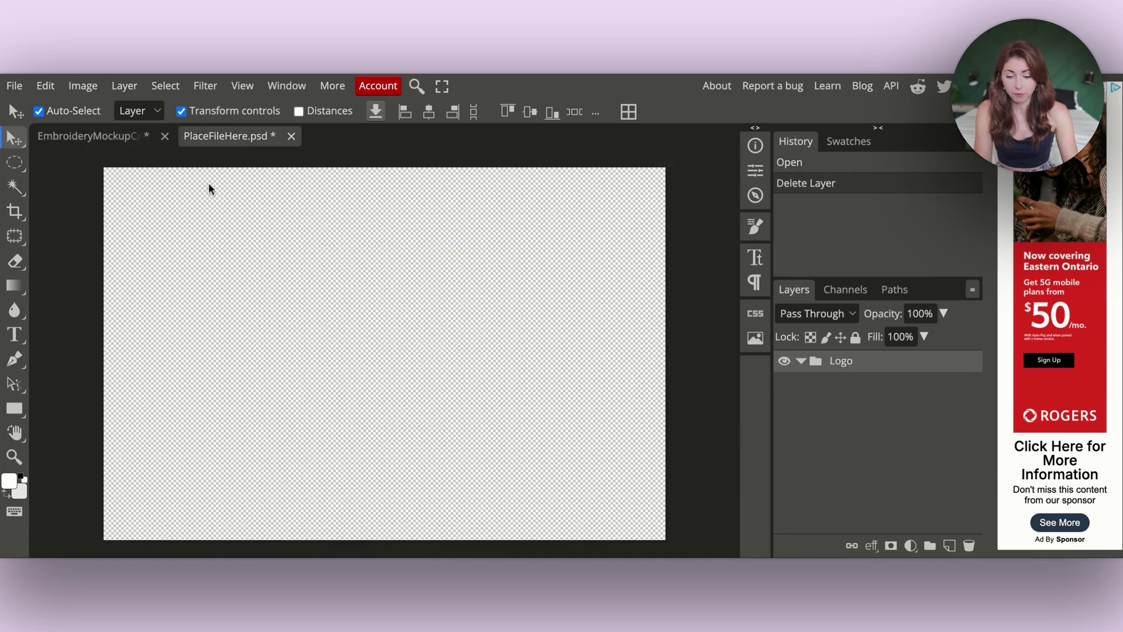
left_click(14, 86)
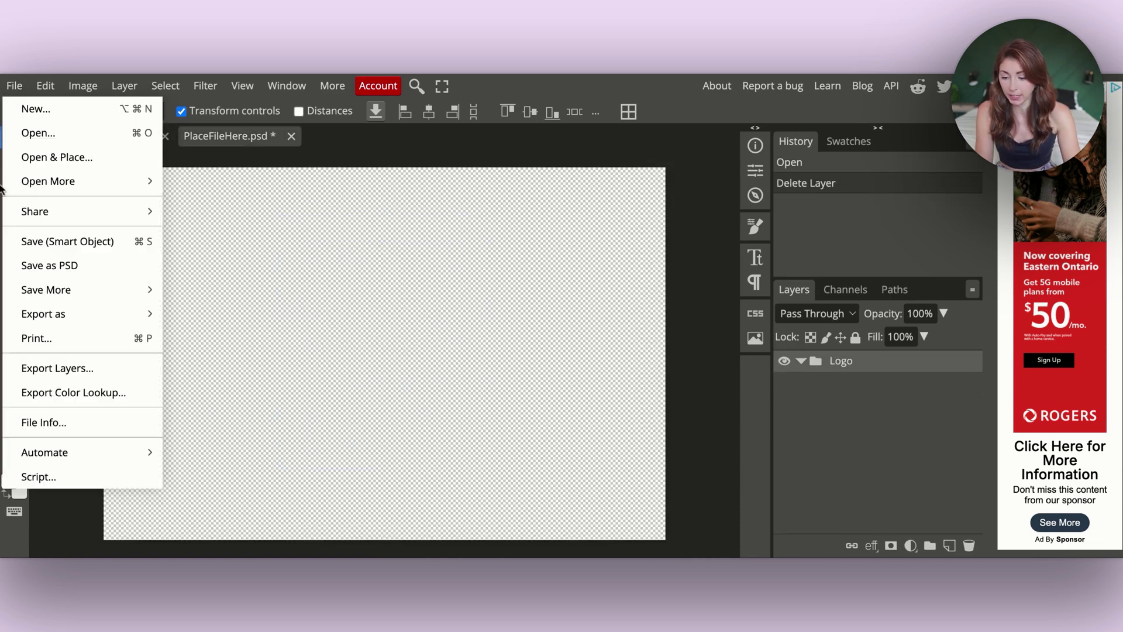
left_click(49, 156)
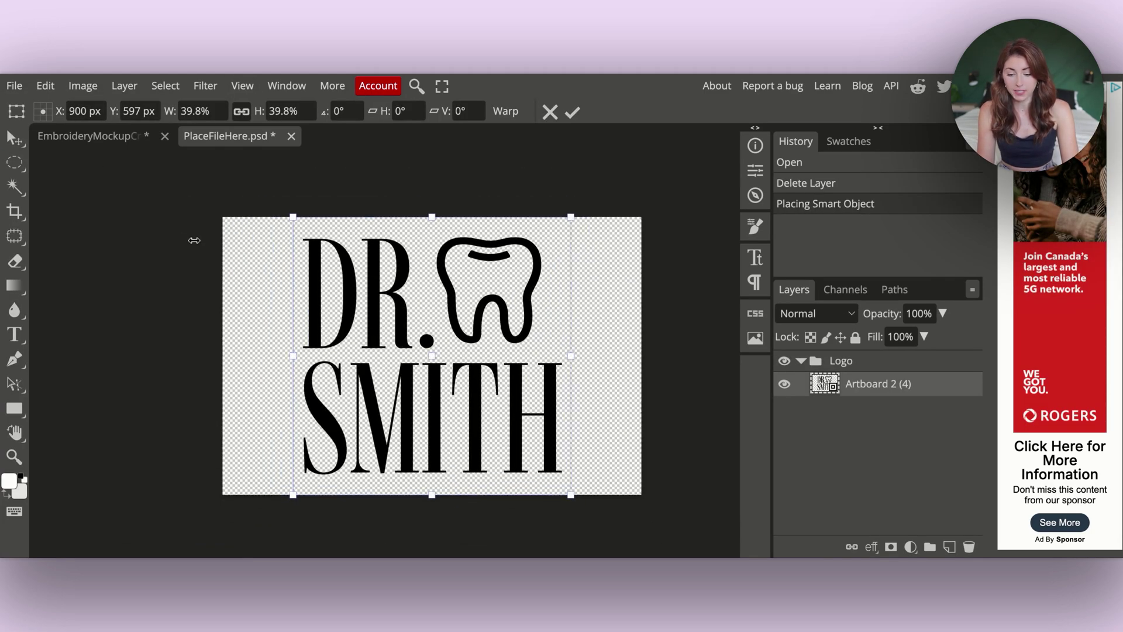
Apply the placed design's transform and save the PlaceFileHere smart object.
key("super+s")
left_click(14, 86)
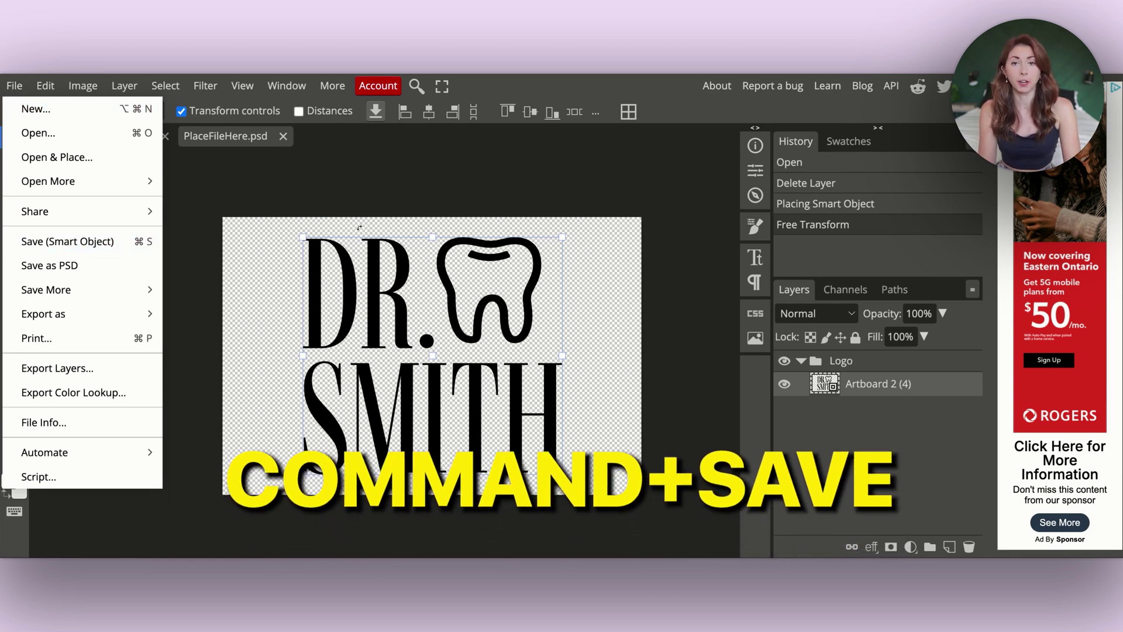
left_click(85, 248)
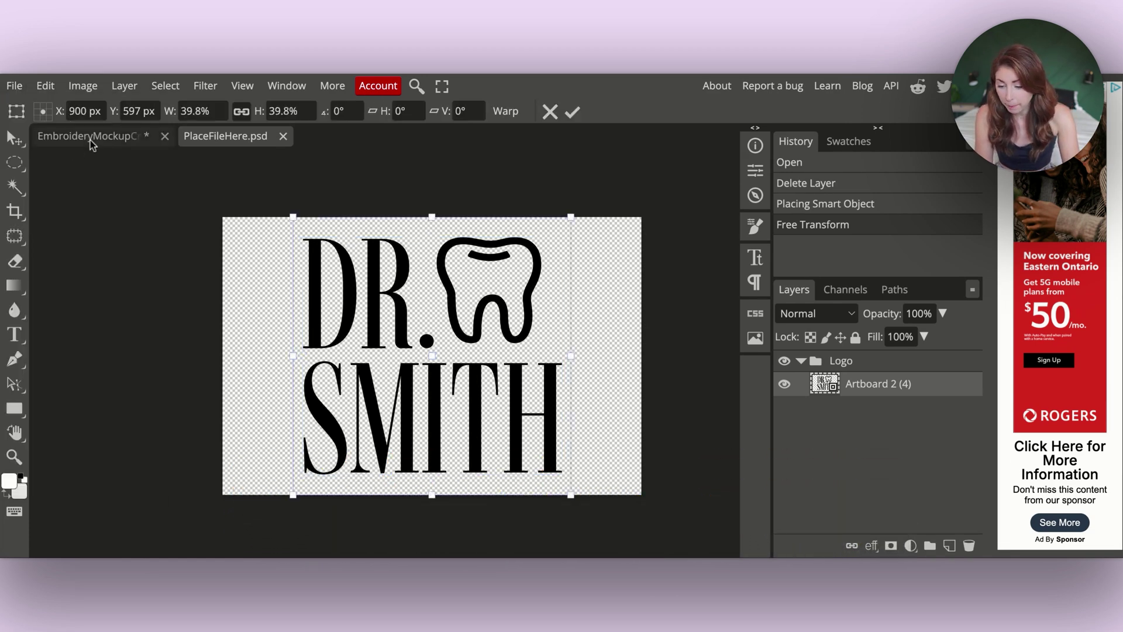
Return to the embroidery mockup document and examine the stitched texture and edges of the tooth logo design up close.
left_click(90, 139)
scroll(298, 264, "up", 7)
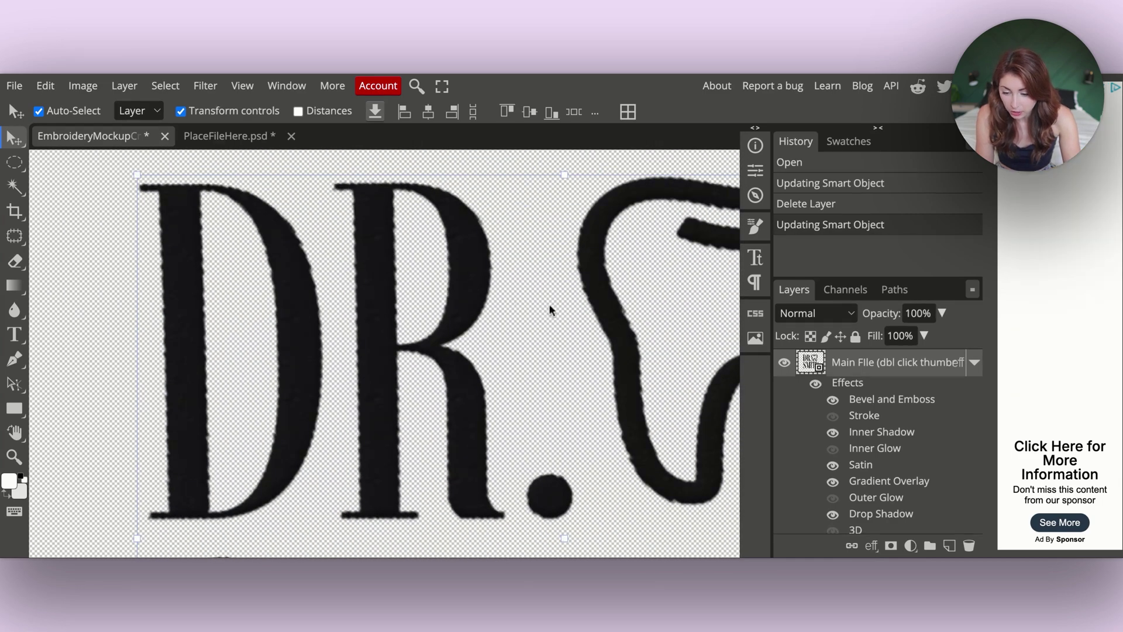
scroll(674, 363, "up", 1)
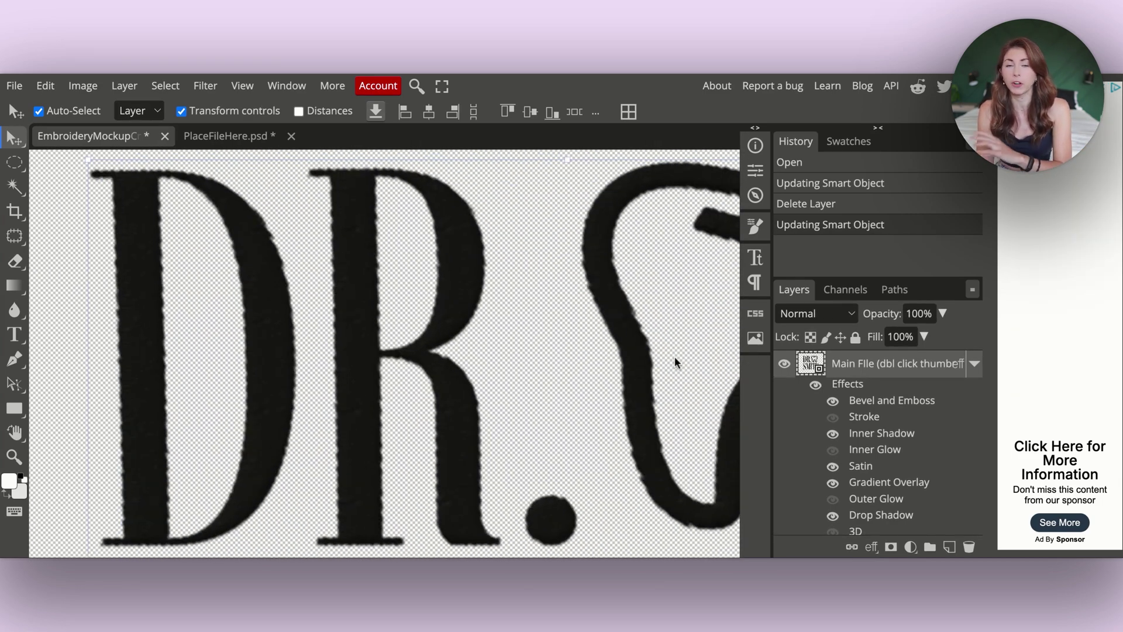
scroll(674, 362, "up", 2)
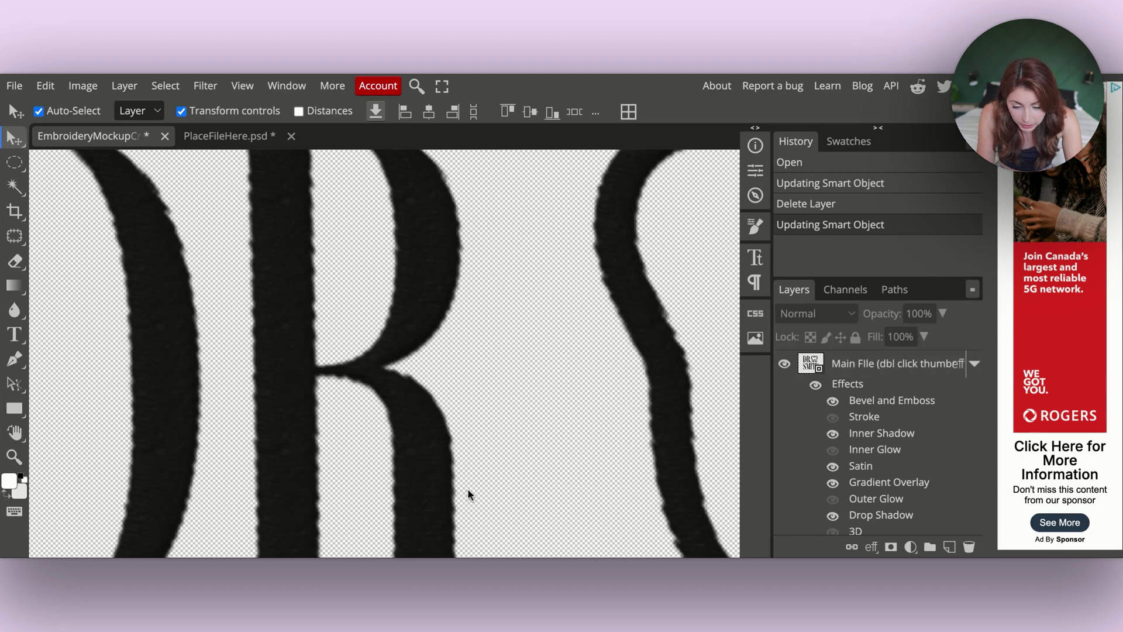
scroll(582, 293, "down", 4)
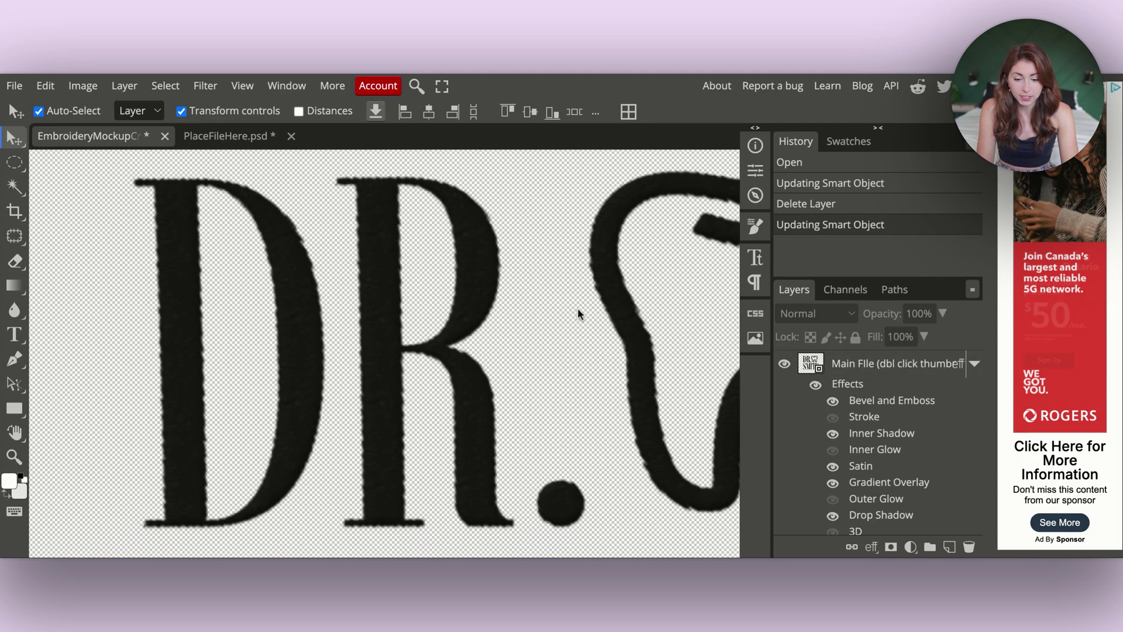
scroll(574, 320, "down", 4)
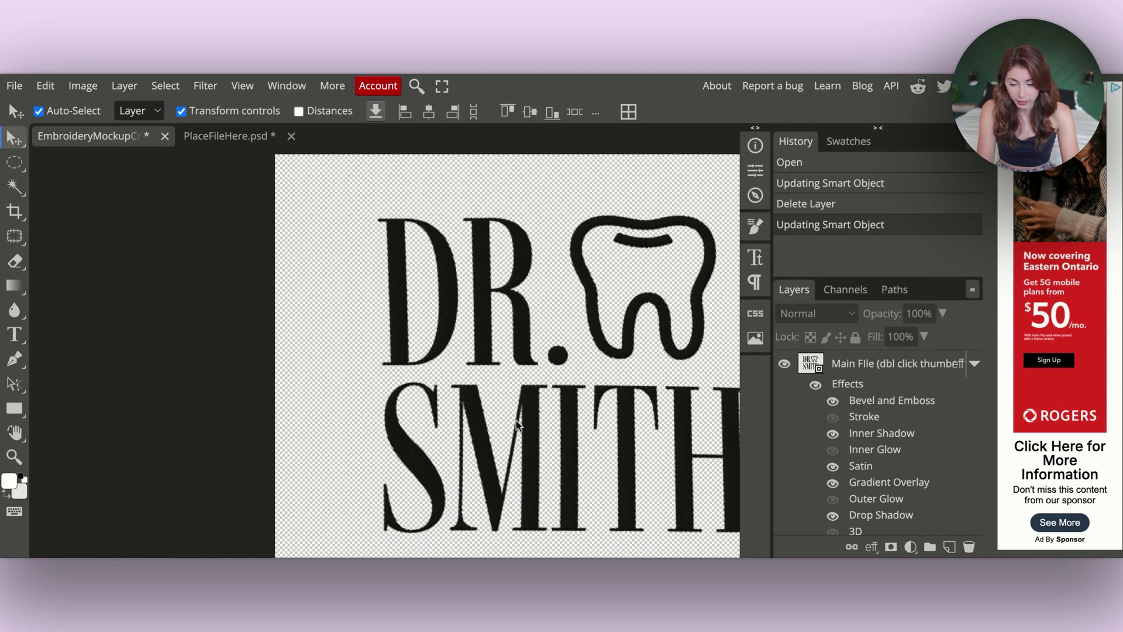
scroll(516, 442, "down", 3)
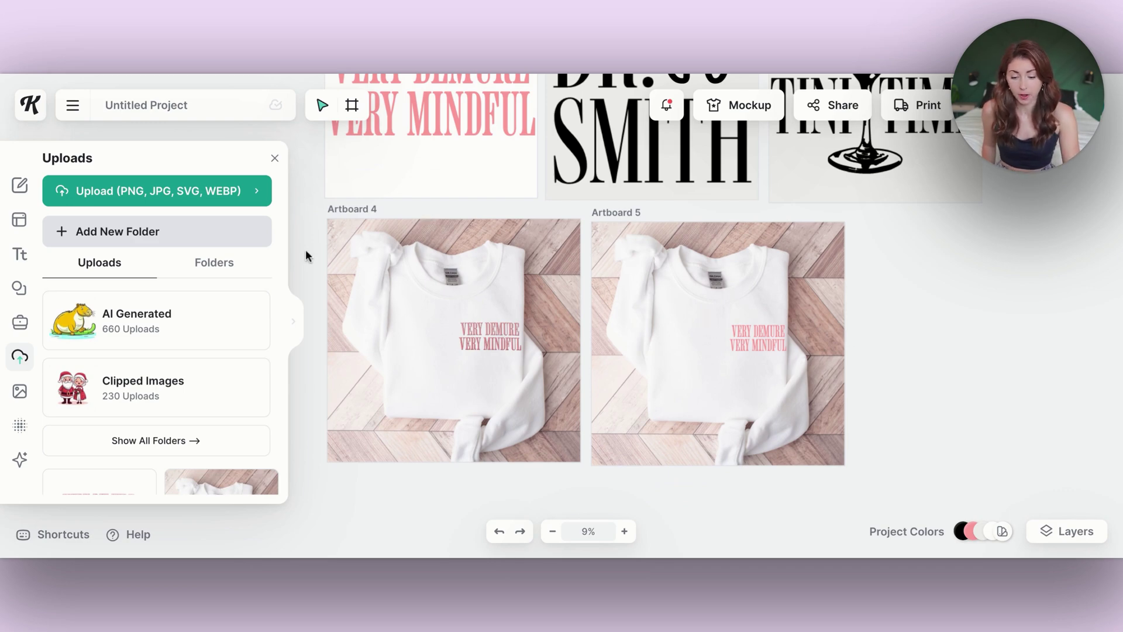
Compare the VERY DEMURE VERY MINDFUL designs on the sweatshirt mockups of Artboards 4 and 5 up close in Kittl.
scroll(487, 267, "up", 5)
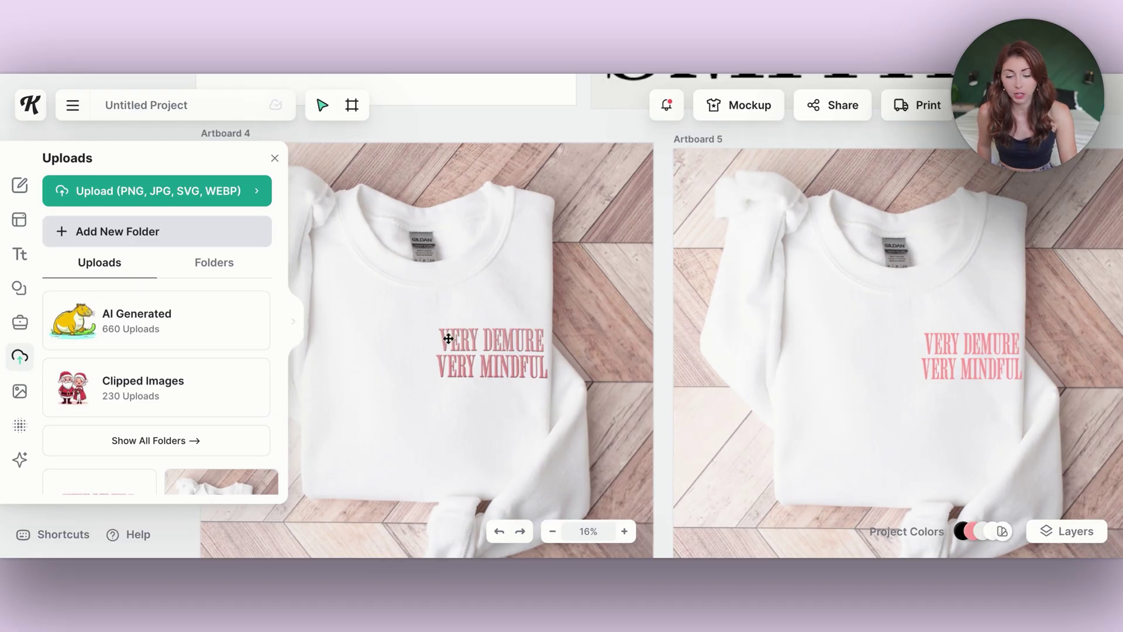
scroll(472, 265, "left", 2)
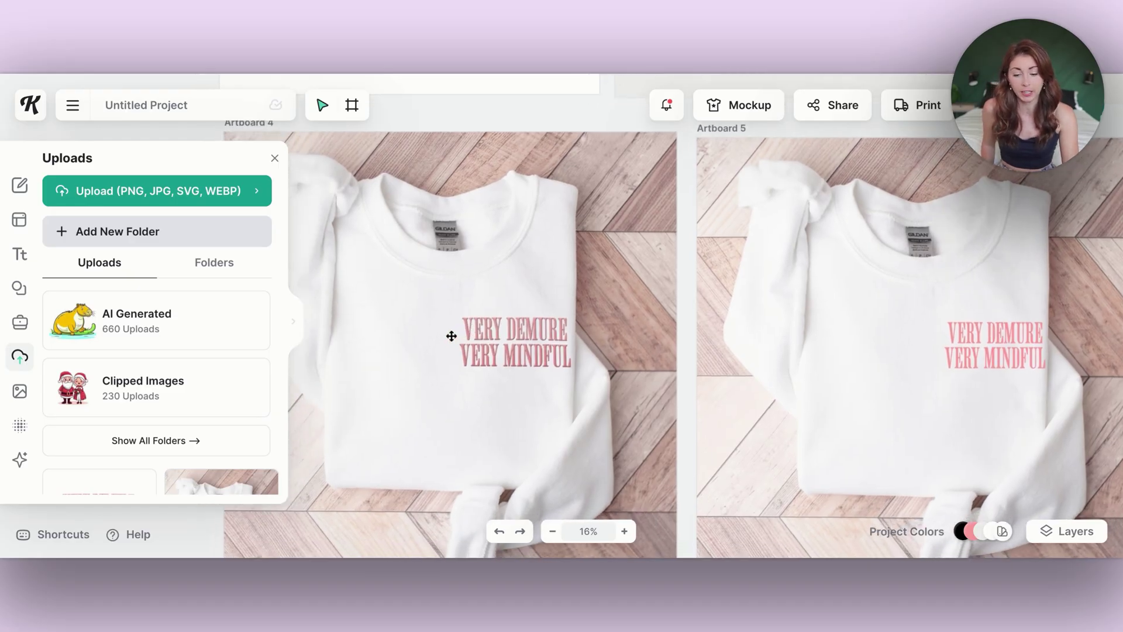